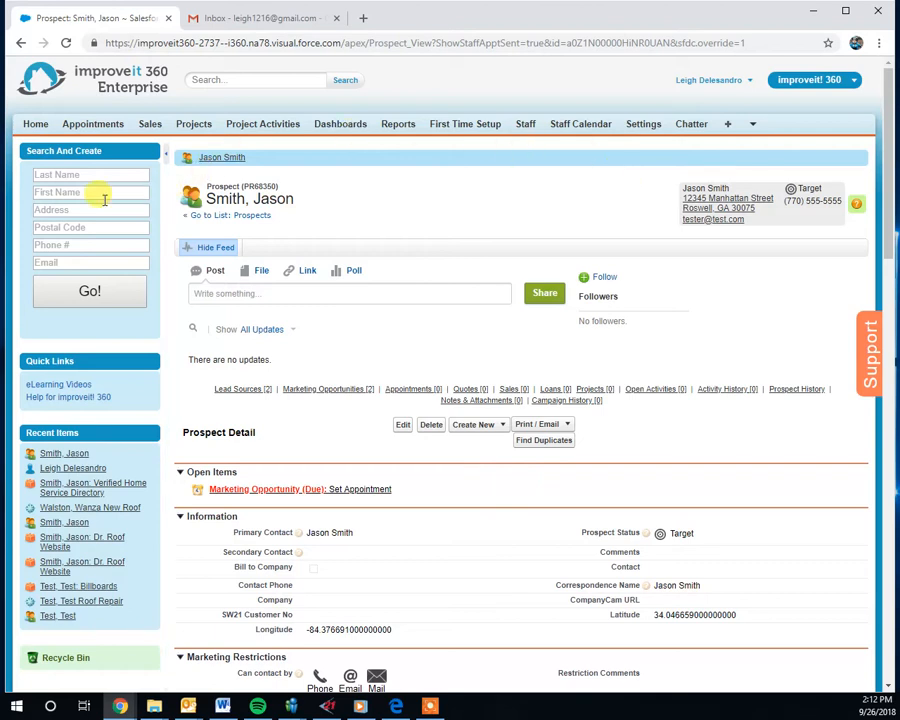
# - Search for existing prospects by the customer's street address
pyautogui.click(40, 173)
pyautogui.click(36, 245)
pyautogui.click(38, 260)
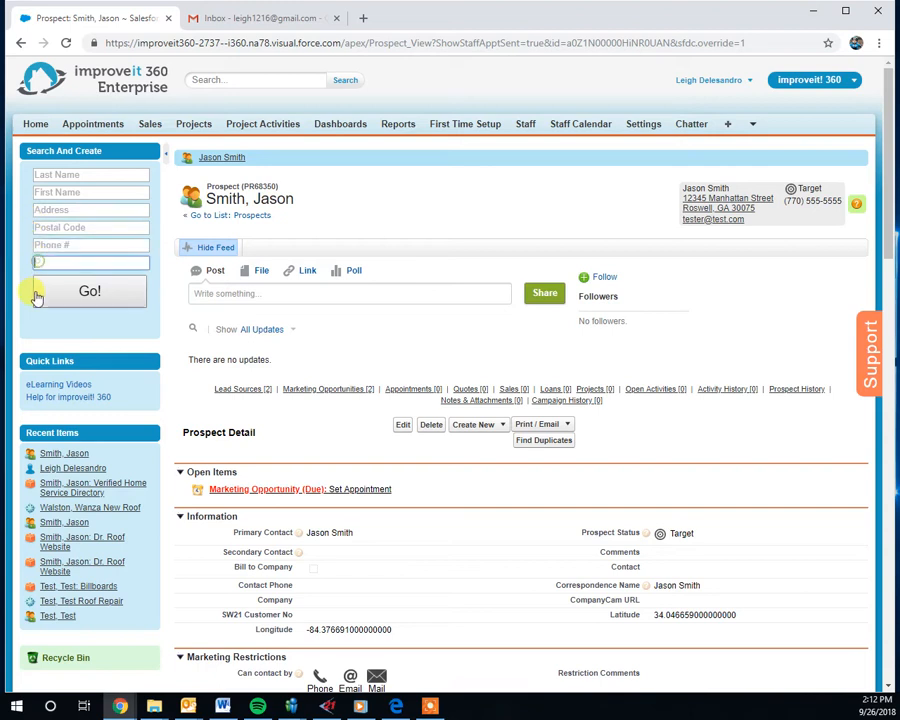
pyautogui.click(42, 209)
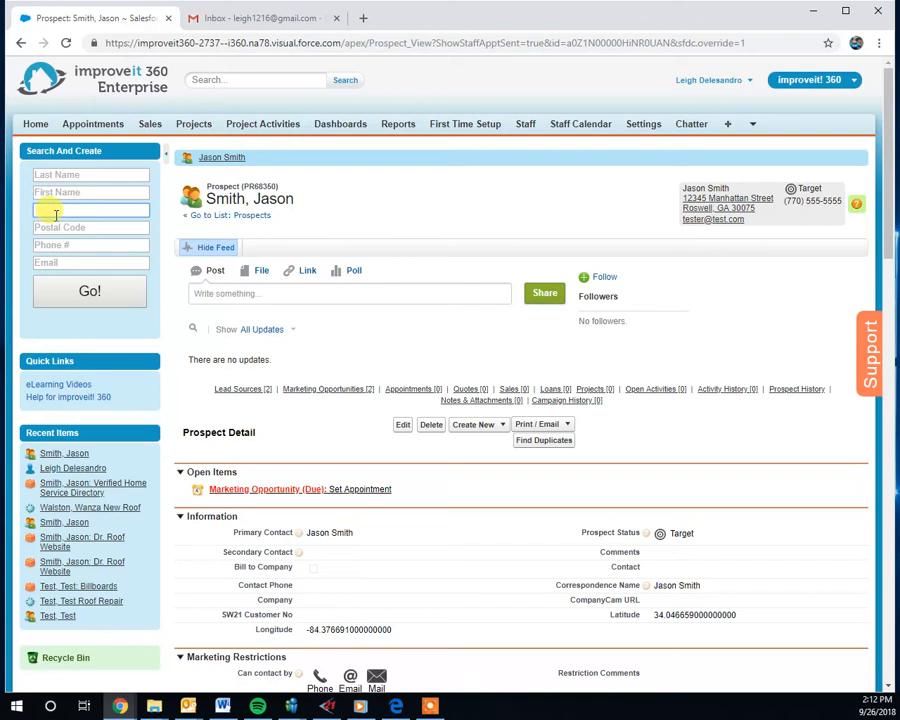
pyautogui.write('12345 Manhattan Street')
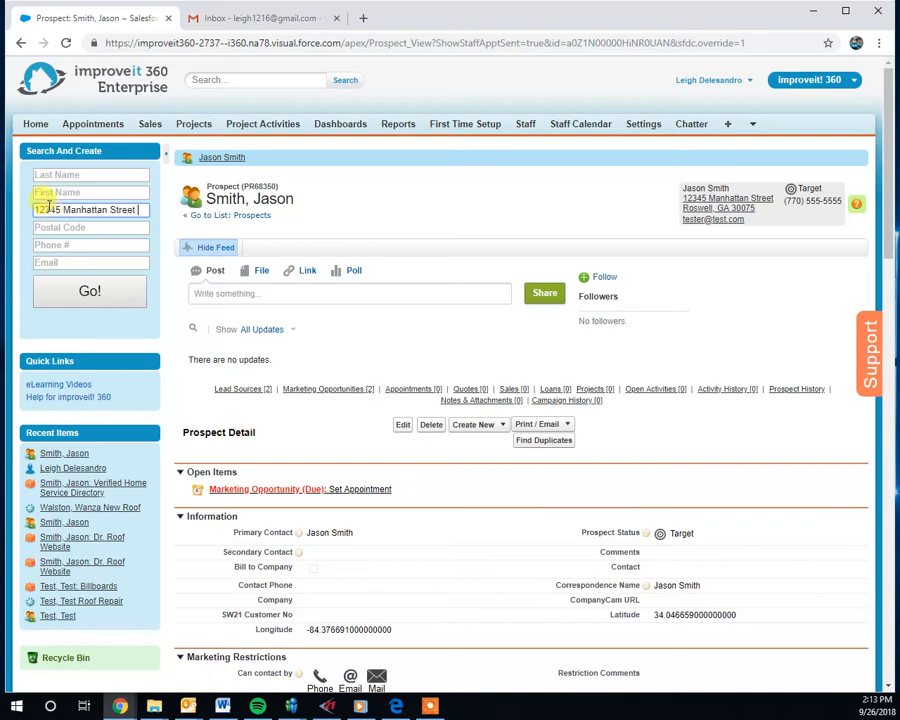
pyautogui.click(78, 291)
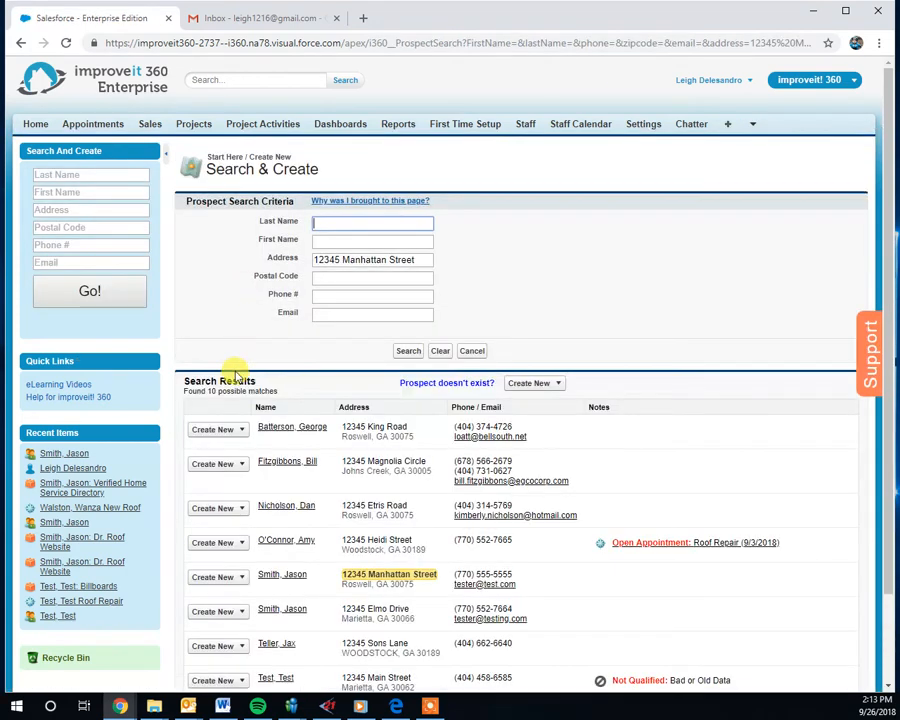
# - Create a new lead source for the matching prospect at that address
pyautogui.scroll(-2, 231, 375)
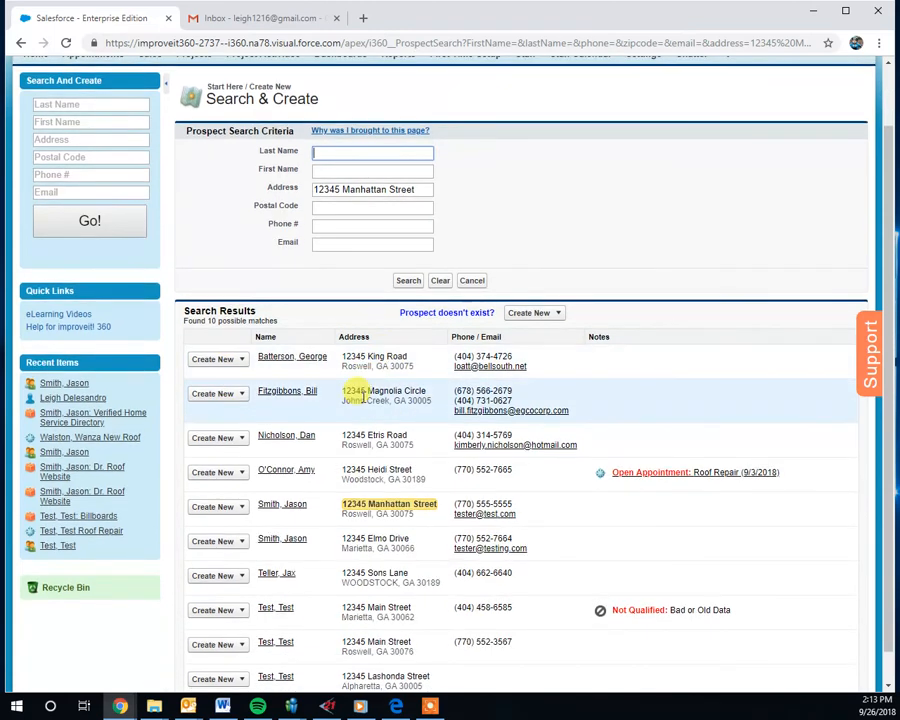
pyautogui.doubleClick(352, 391)
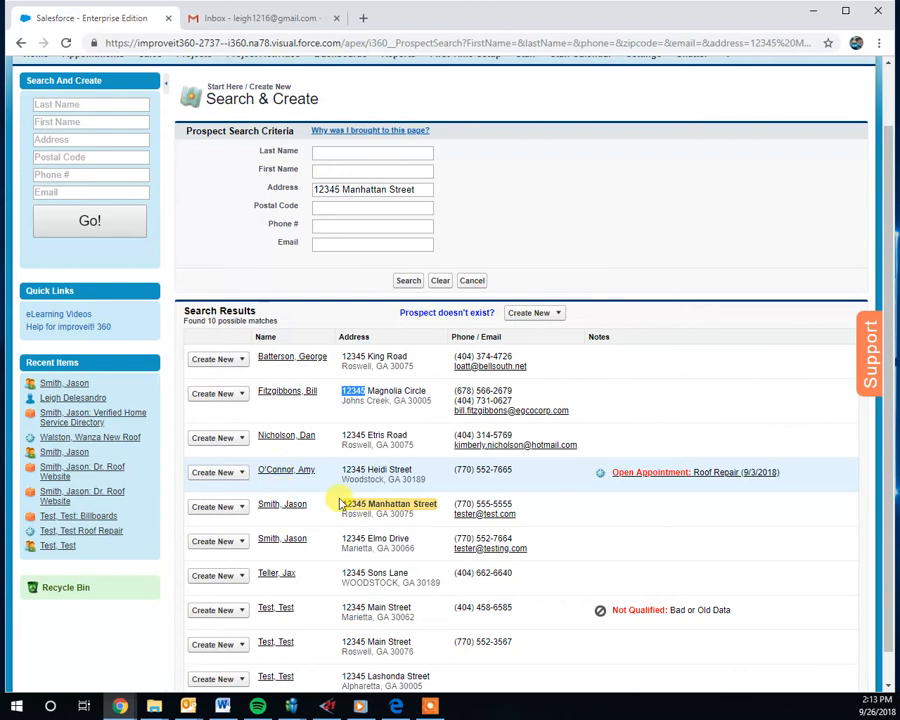
pyautogui.click(237, 507)
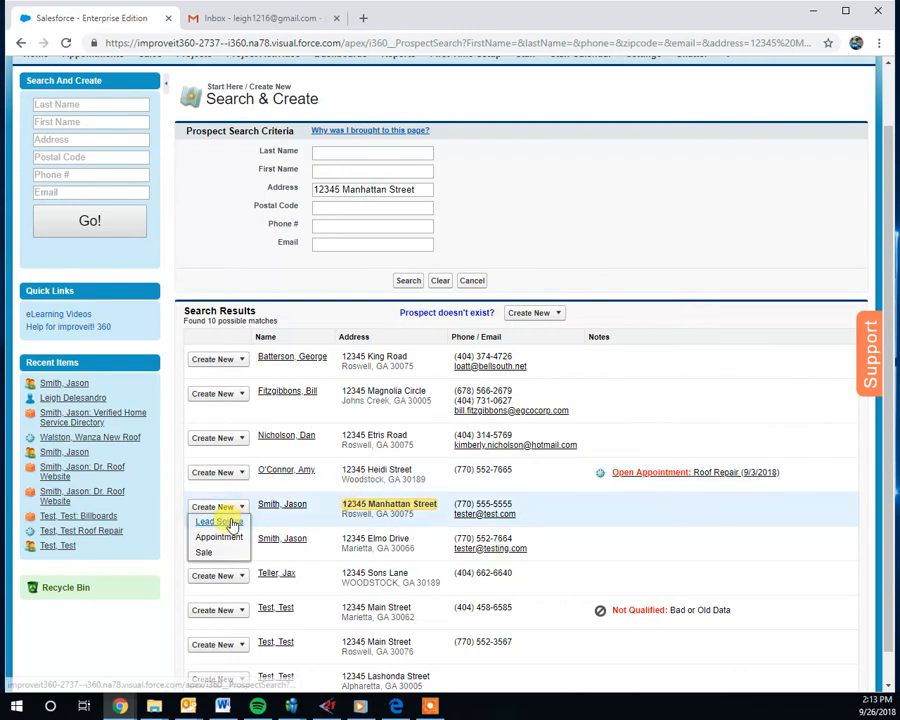
pyautogui.click(231, 522)
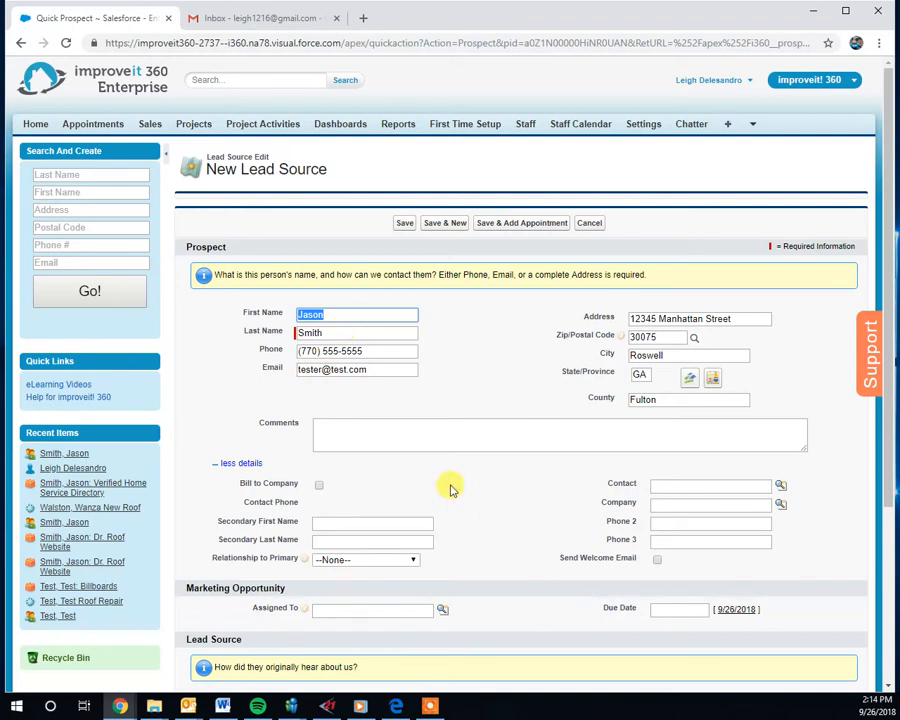
# - Set the lead source type to Directory Books and the source to Verified Home Service Directory
pyautogui.scroll(-1, 448, 482)
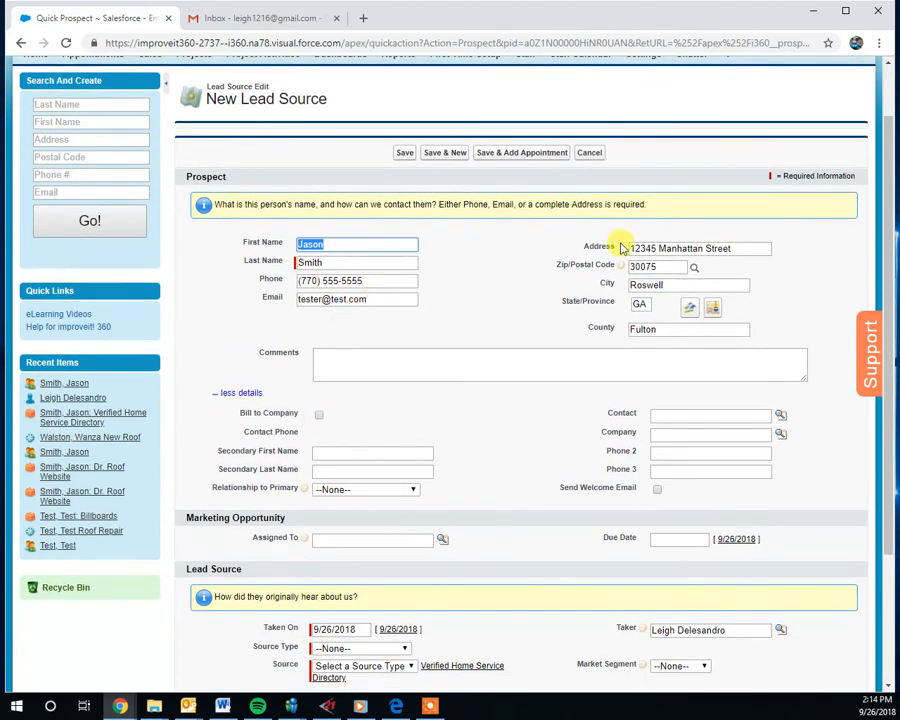
pyautogui.moveTo(374, 283); pyautogui.dragTo(290, 287)
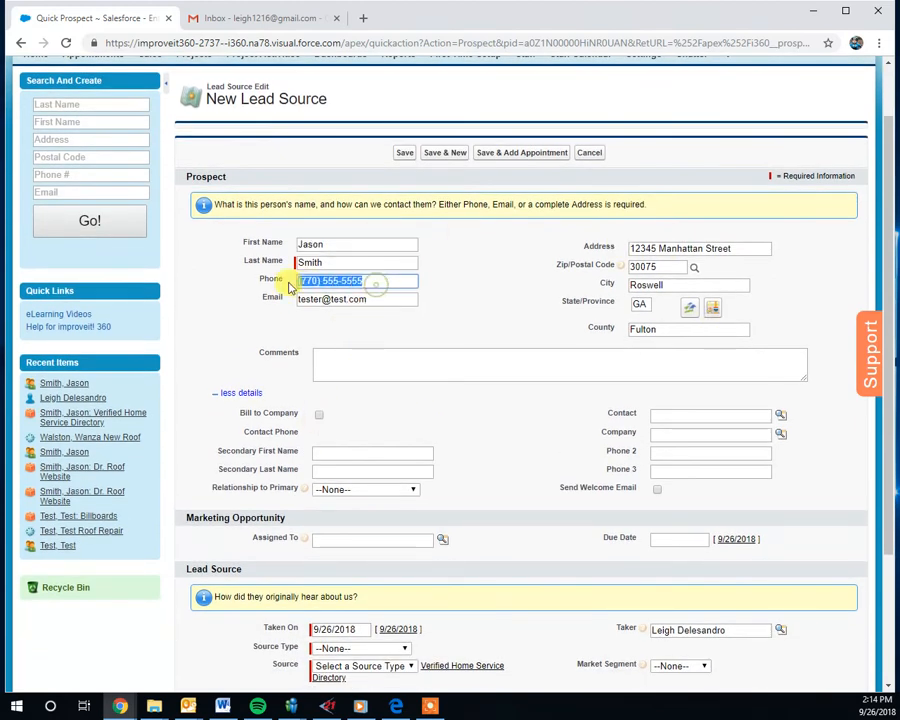
pyautogui.moveTo(400, 299); pyautogui.dragTo(295, 313)
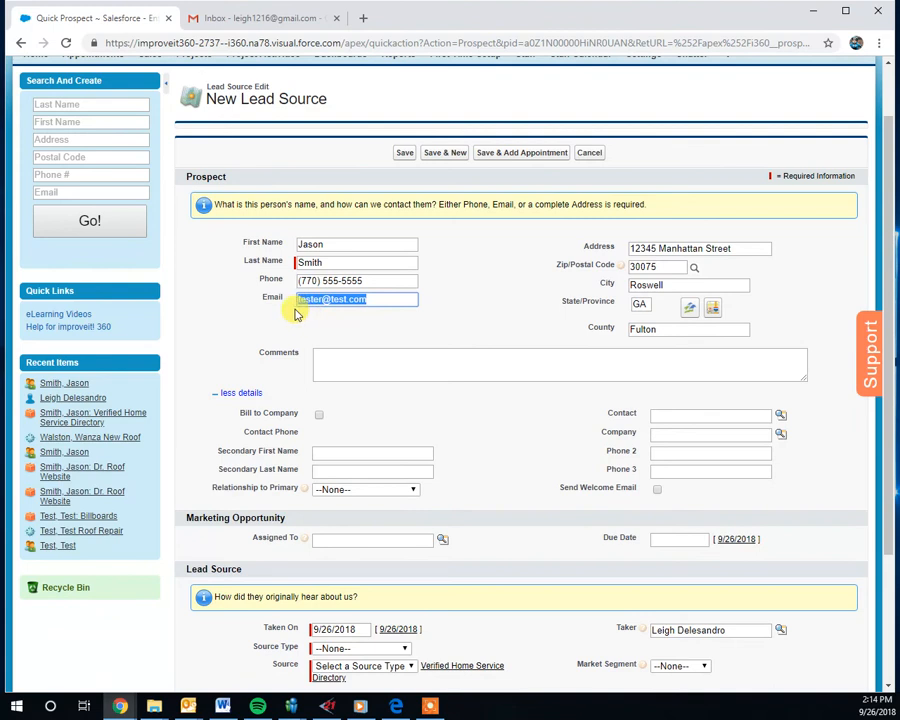
pyautogui.scroll(-4, 296, 310)
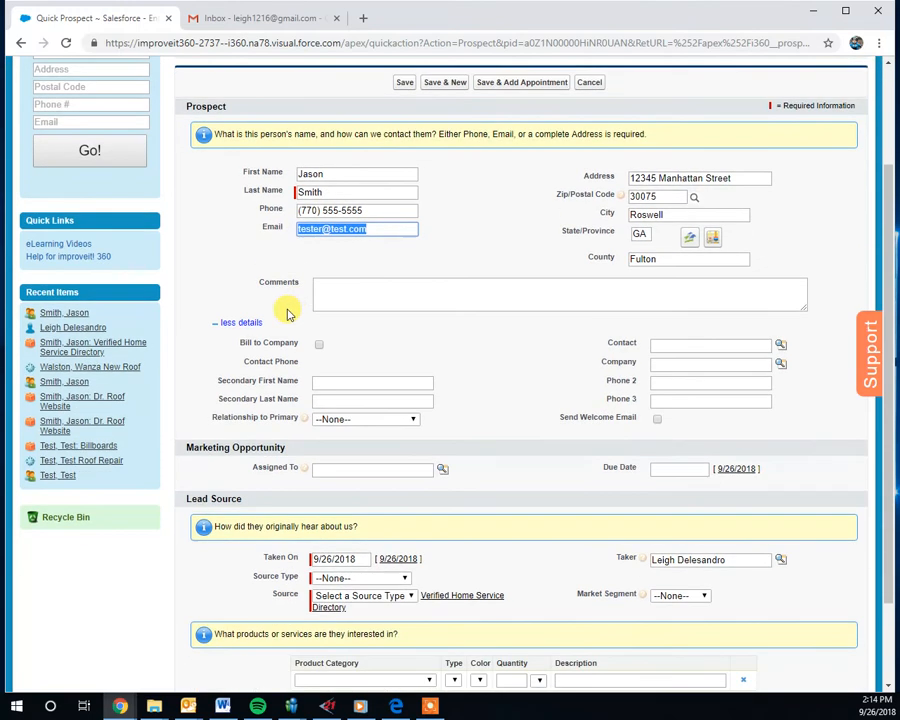
pyautogui.click(343, 467)
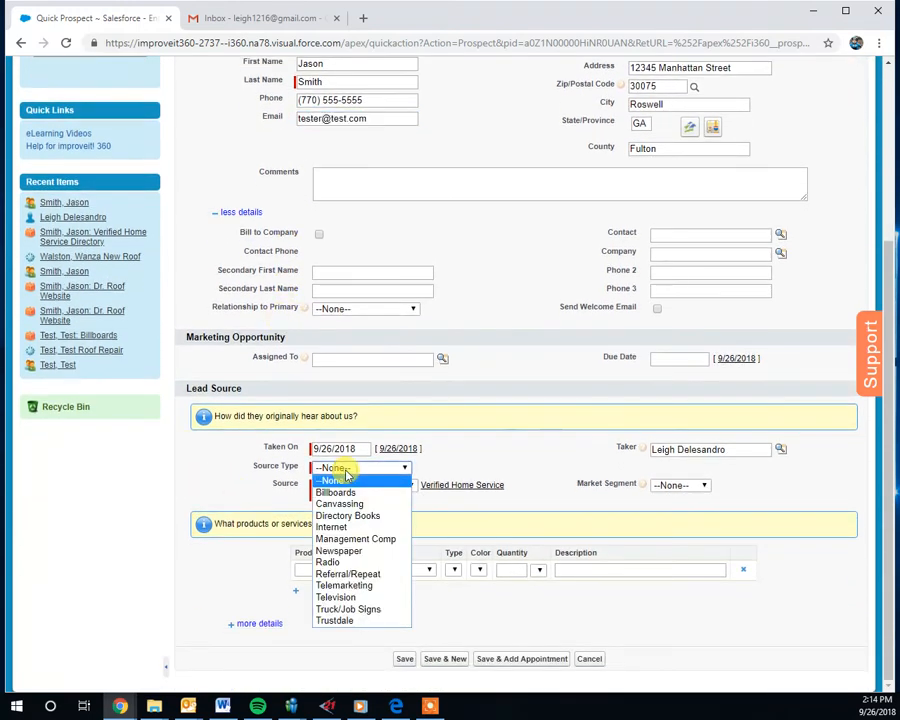
pyautogui.click(359, 516)
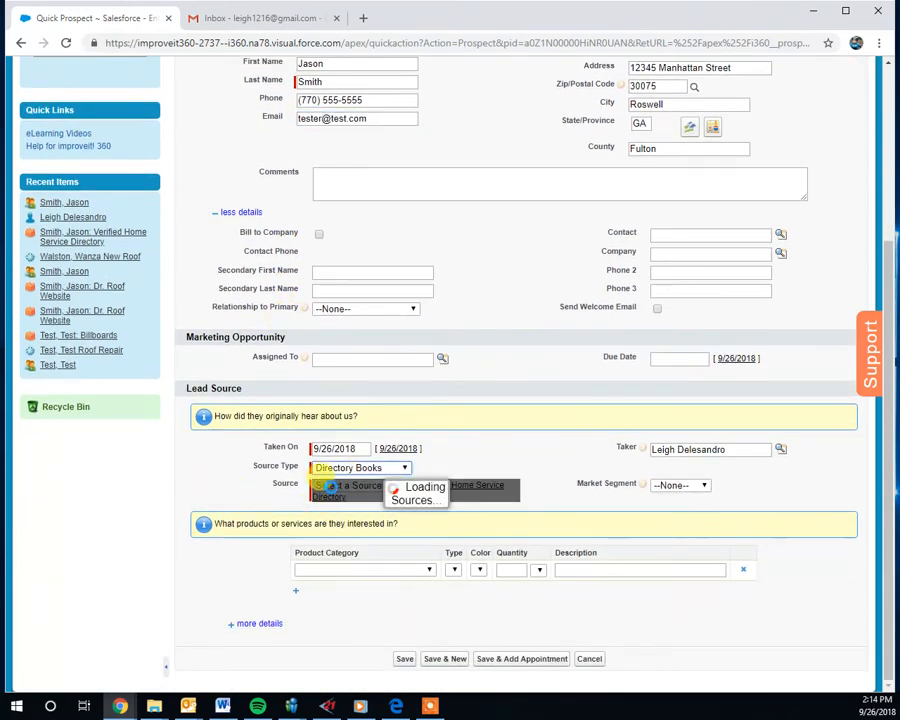
pyautogui.click(355, 486)
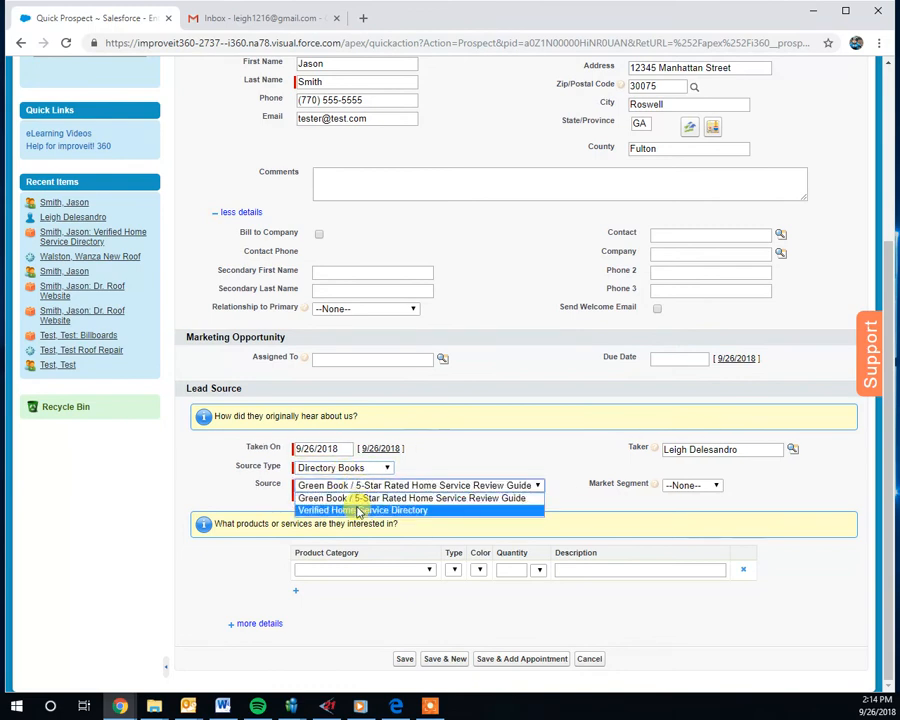
pyautogui.click(350, 506)
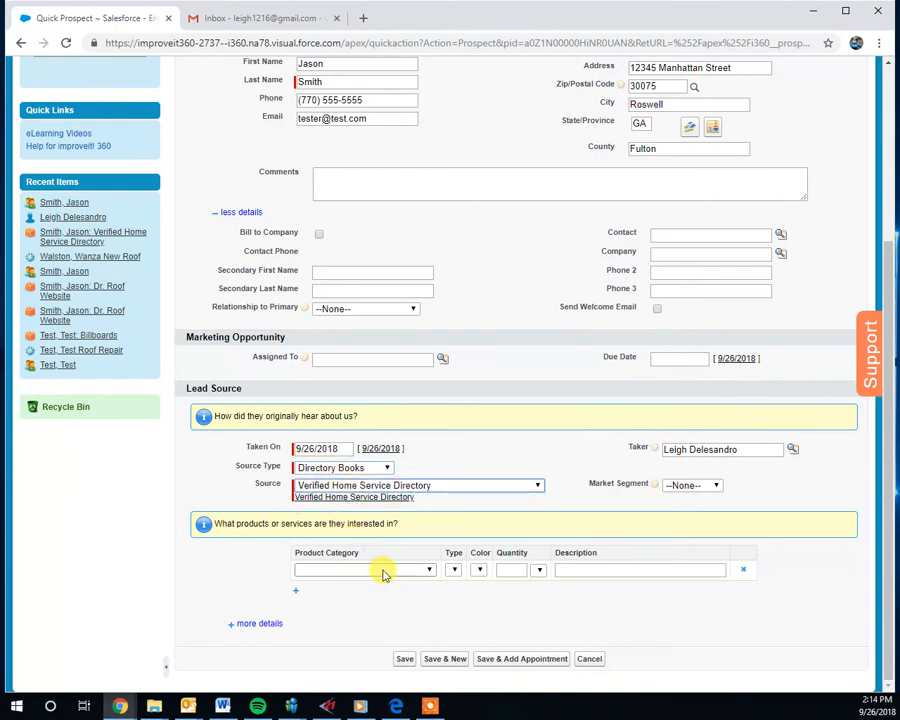
# - Add Roof Repair as the product category and save the lead source, continuing to add an appointment
pyautogui.click(380, 570)
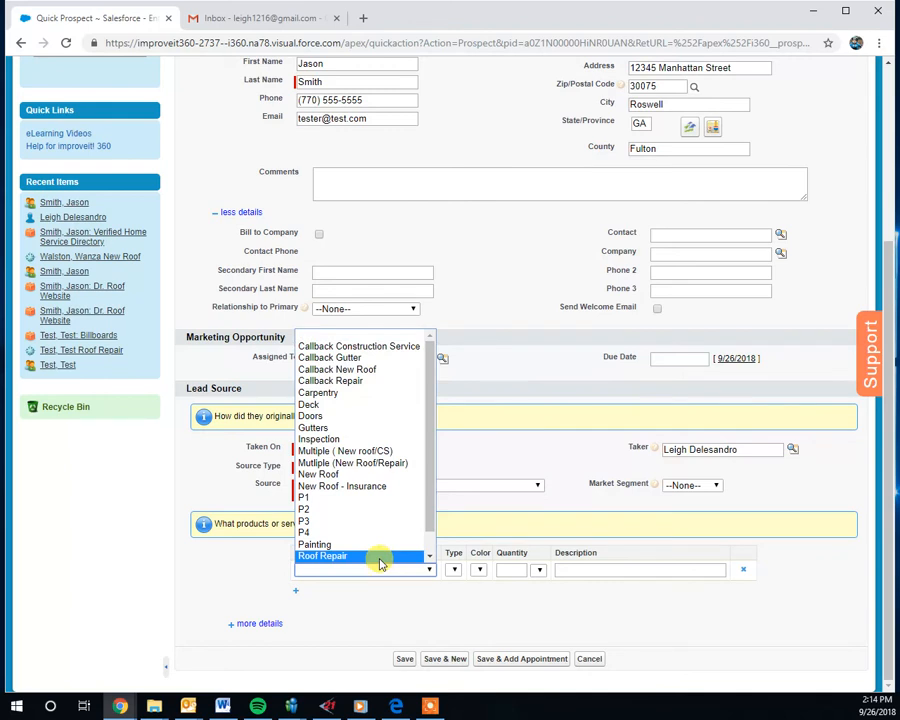
pyautogui.click(380, 556)
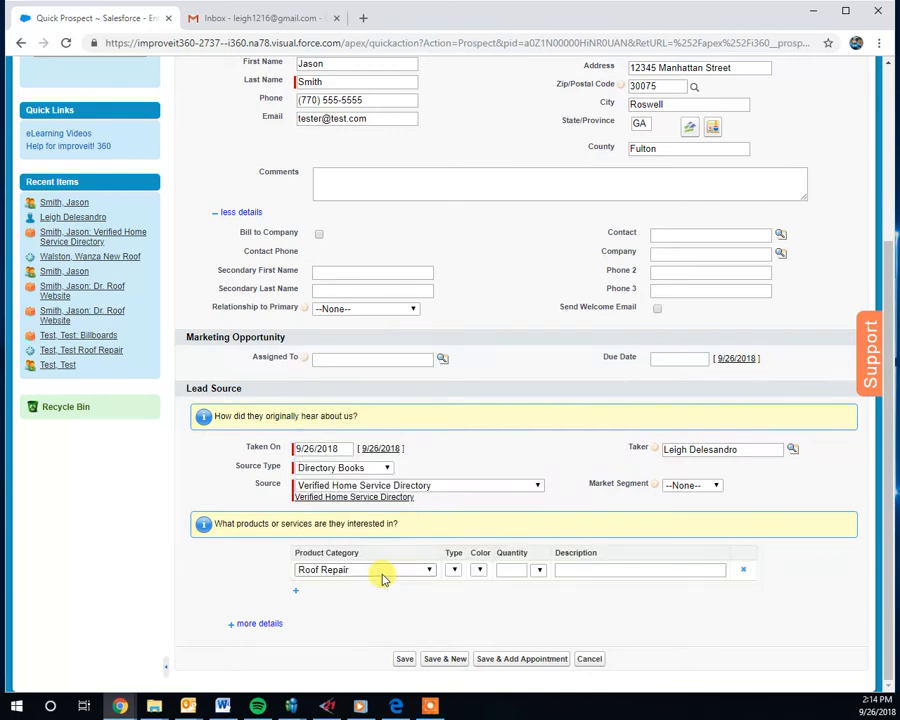
pyautogui.click(512, 659)
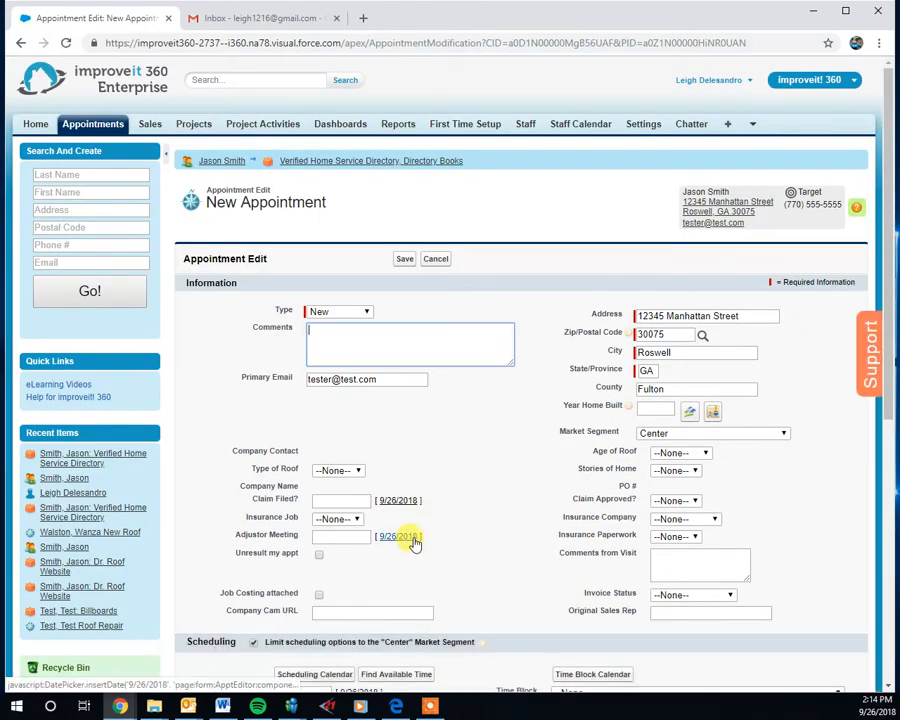
# - Set the roof type to Shingles, roof age to 11-15, and stories of home to 2
pyautogui.click(359, 471)
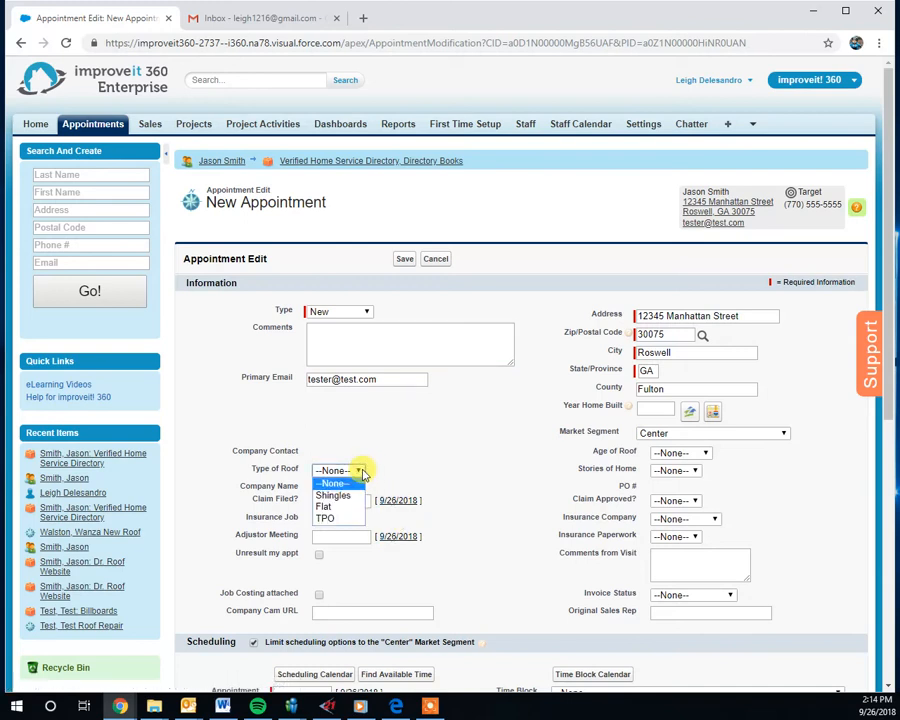
pyautogui.click(334, 496)
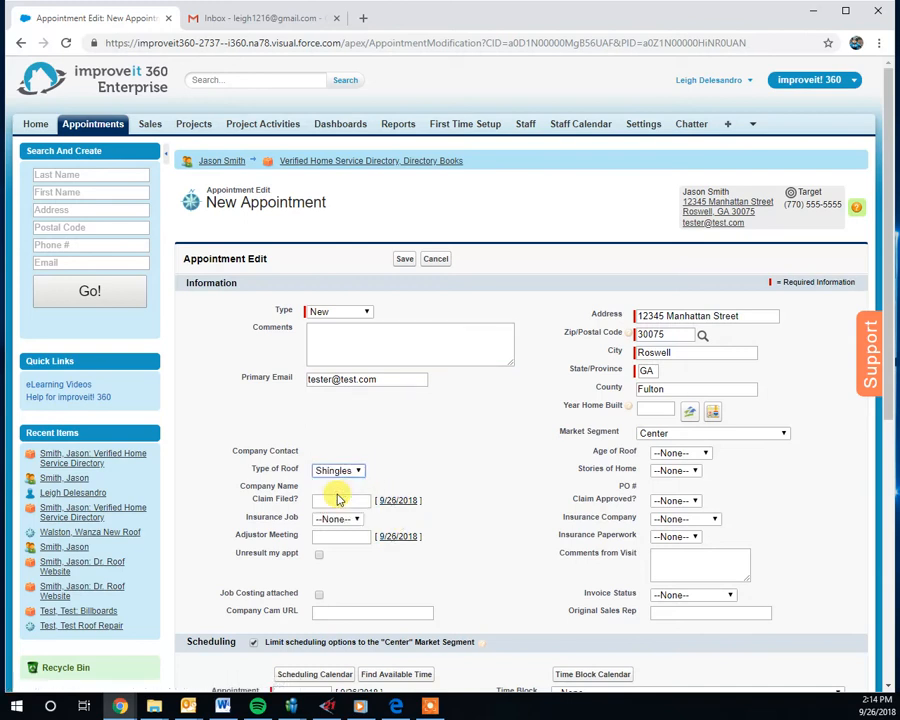
pyautogui.click(663, 455)
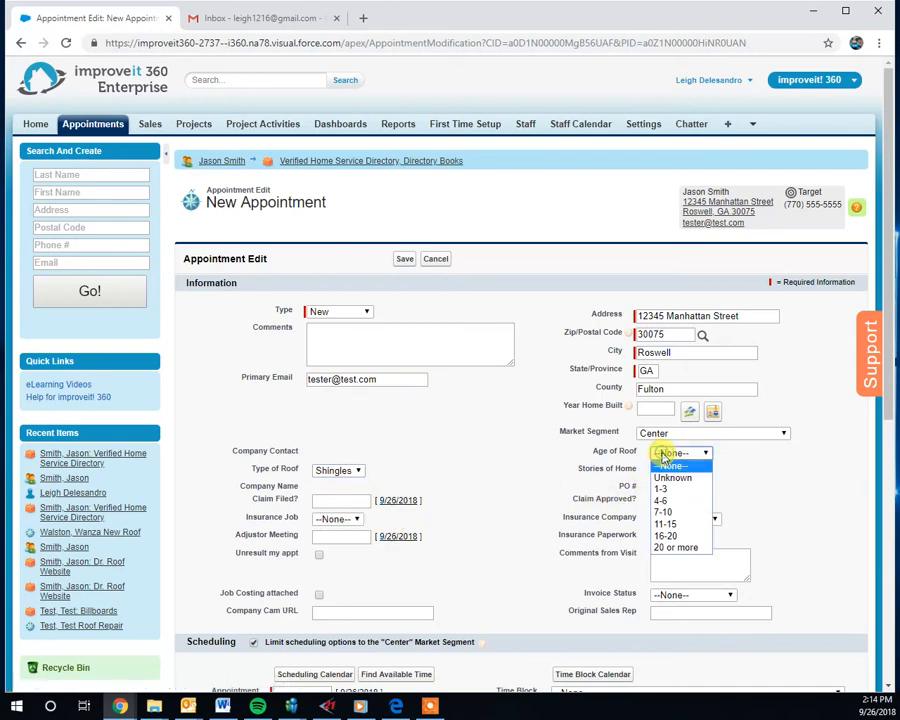
pyautogui.click(666, 527)
pyautogui.click(681, 473)
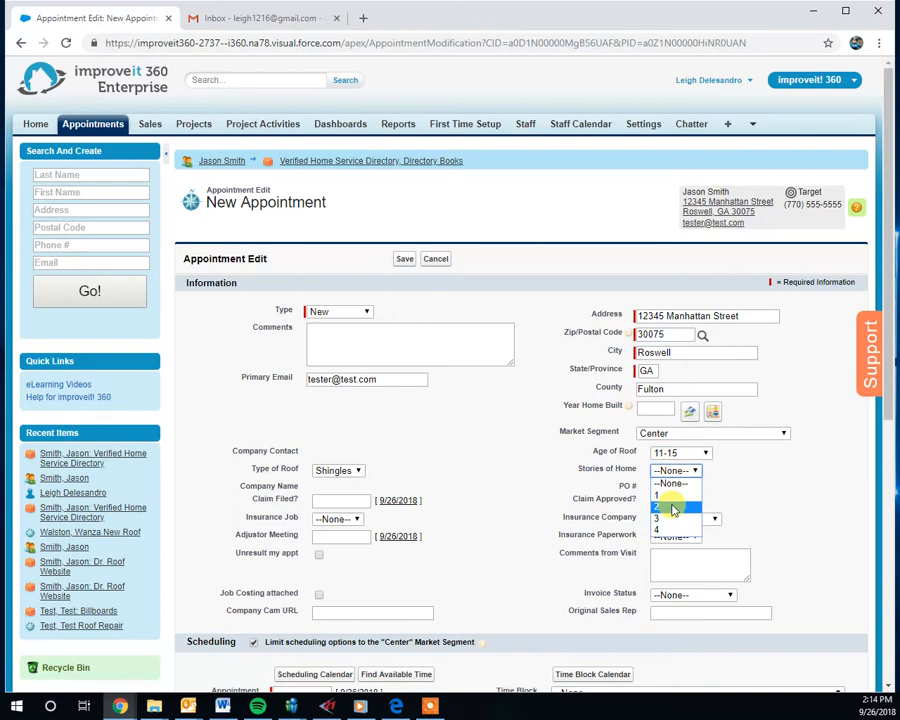
pyautogui.click(672, 509)
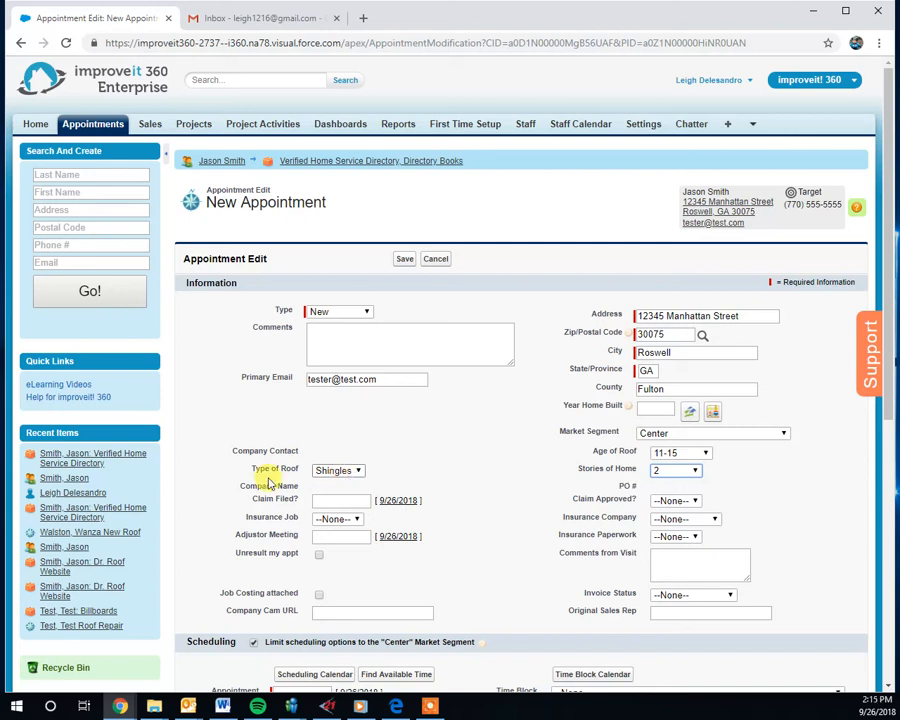
# - Enter comments on three lines: replace a chimney cap, reflash a skylight, roof leak in the bedroom
pyautogui.click(336, 341)
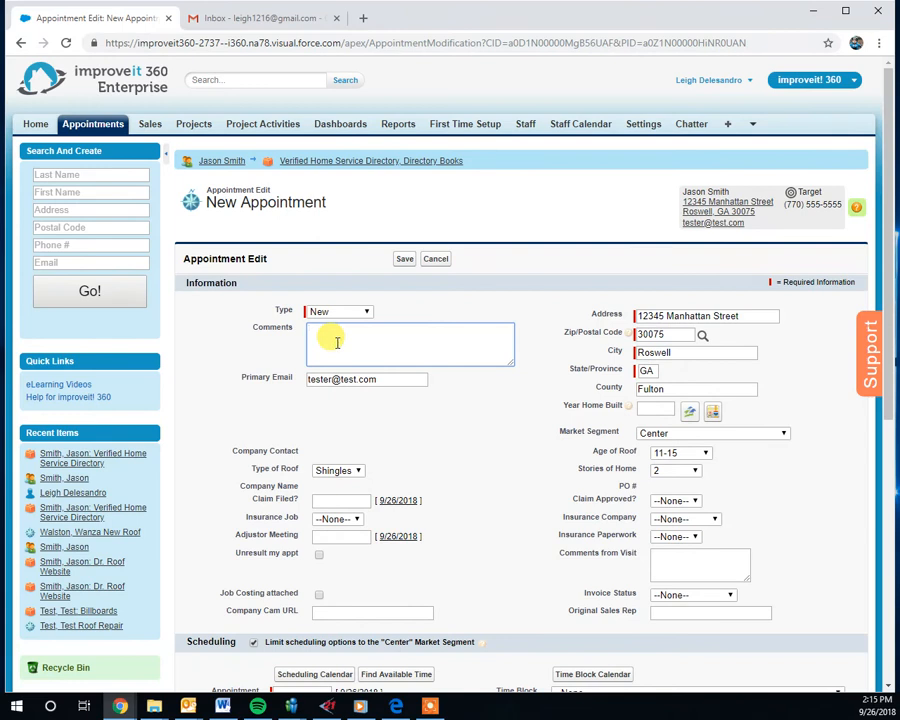
pyautogui.write('replace a chimney cap')
pyautogui.press('Return')
pyautogui.write('reflash a skylig')
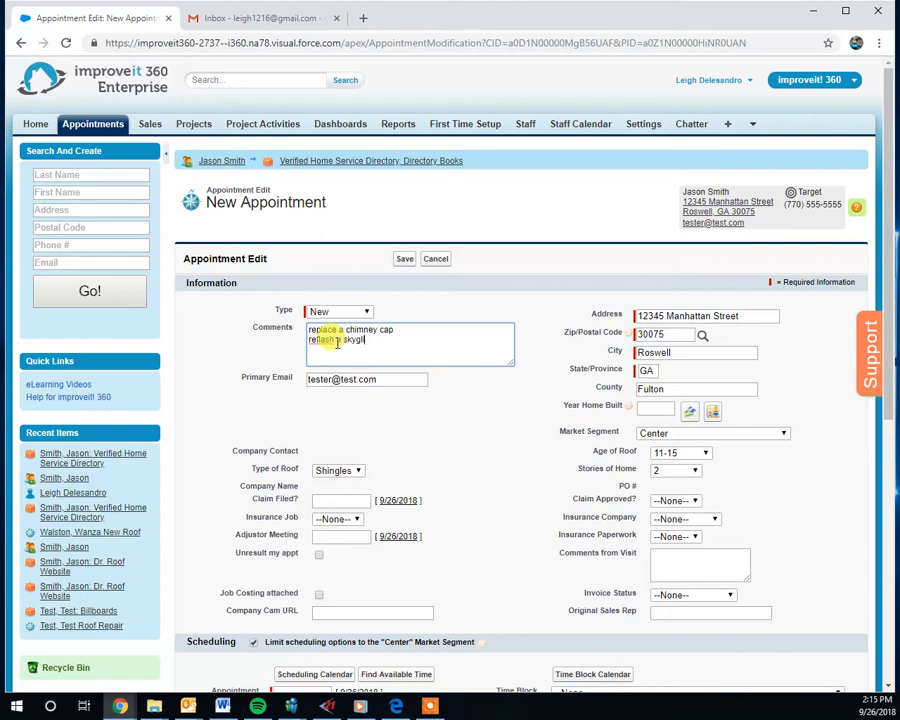
pyautogui.write('th')
pyautogui.press('Return')
pyautogui.press('BackSpace')
pyautogui.press('BackSpace')
pyautogui.press('BackSpace')
pyautogui.write('h')
pyautogui.press('BackSpace')
pyautogui.write('th')
pyautogui.press('Return')
pyautogui.write('roof leak in the bedroom')
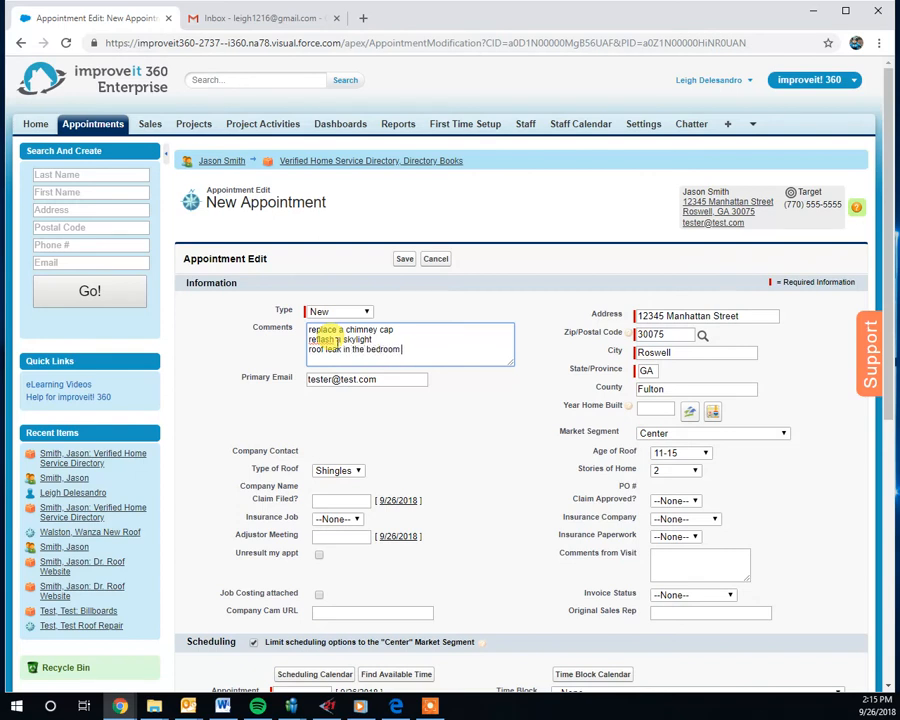
# - Schedule the appointment in the 8:00a-9:00a Roof Repair time block on Wed, Oct 03, 2018 from the time block calendar
pyautogui.moveTo(400, 348); pyautogui.dragTo(310, 333)
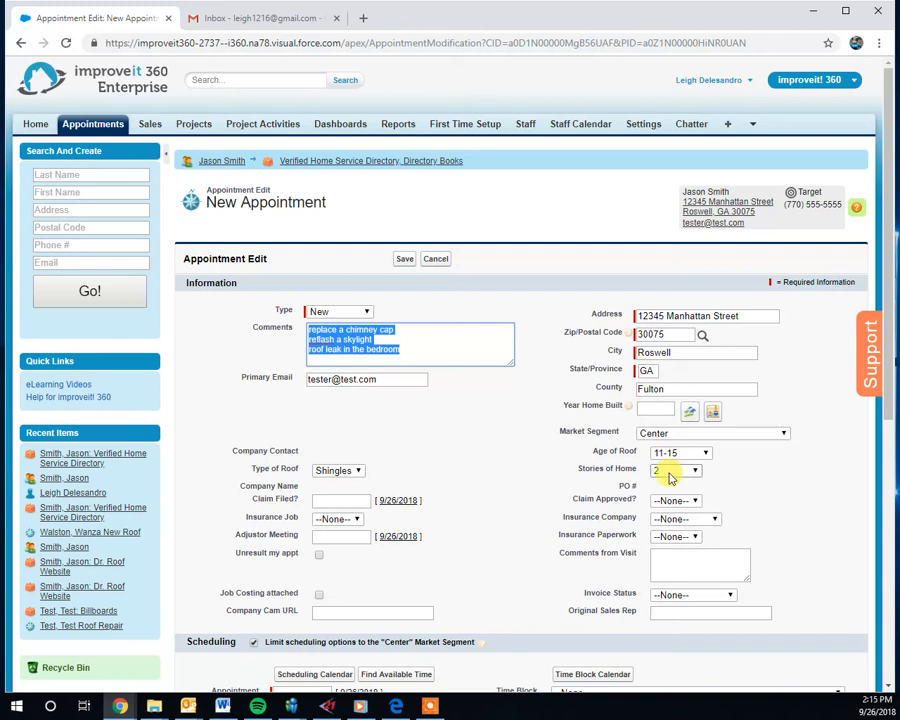
pyautogui.scroll(-1, 670, 478)
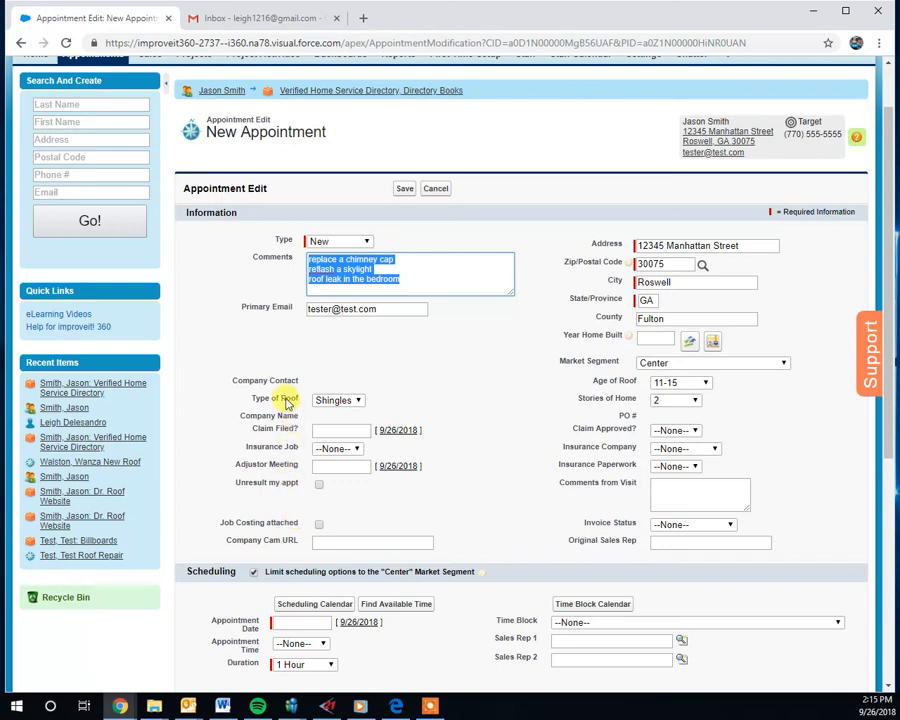
pyautogui.moveTo(252, 397); pyautogui.dragTo(588, 374)
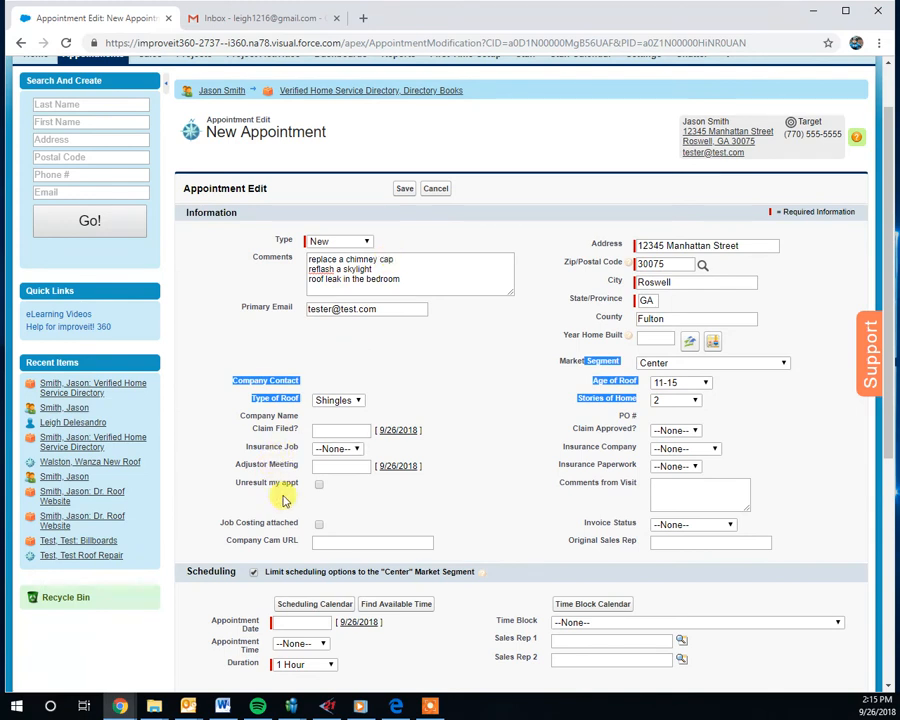
pyautogui.moveTo(584, 428); pyautogui.dragTo(740, 539)
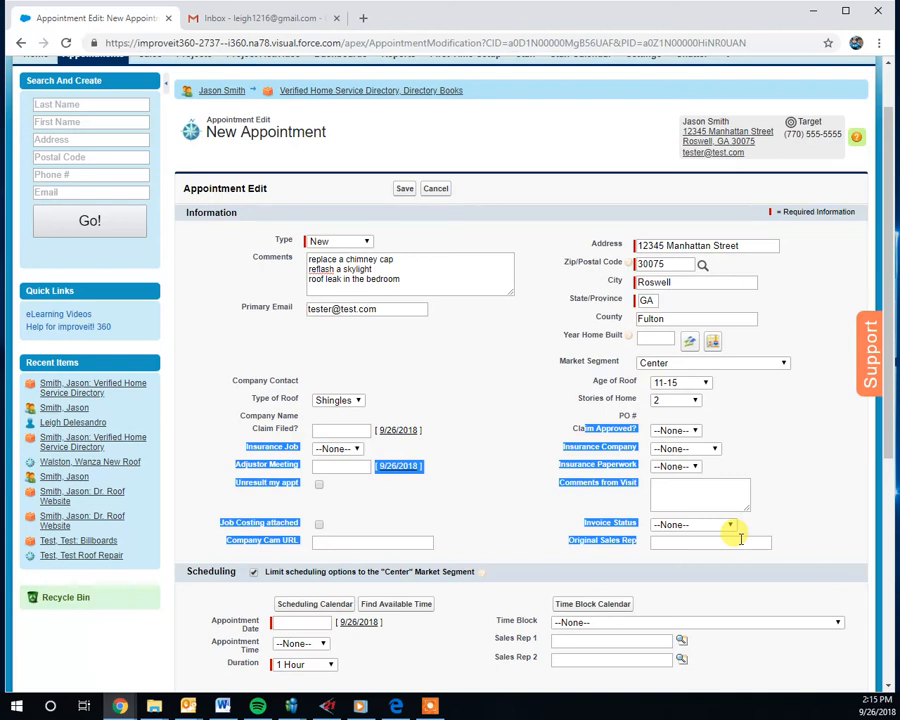
pyautogui.click(458, 351)
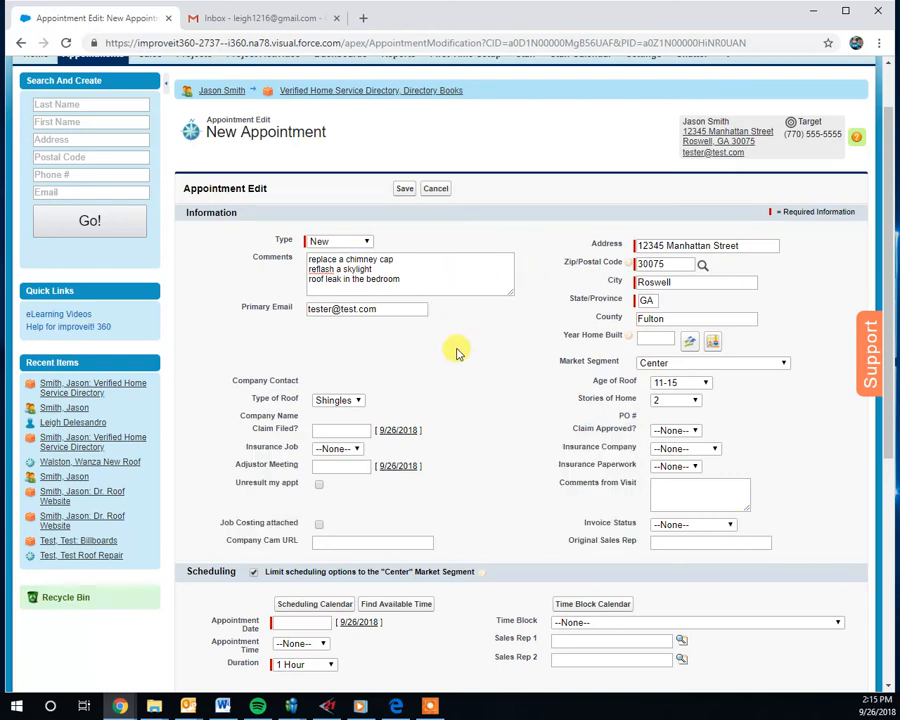
pyautogui.scroll(-1, 450, 380)
pyautogui.scroll(-2, 445, 398)
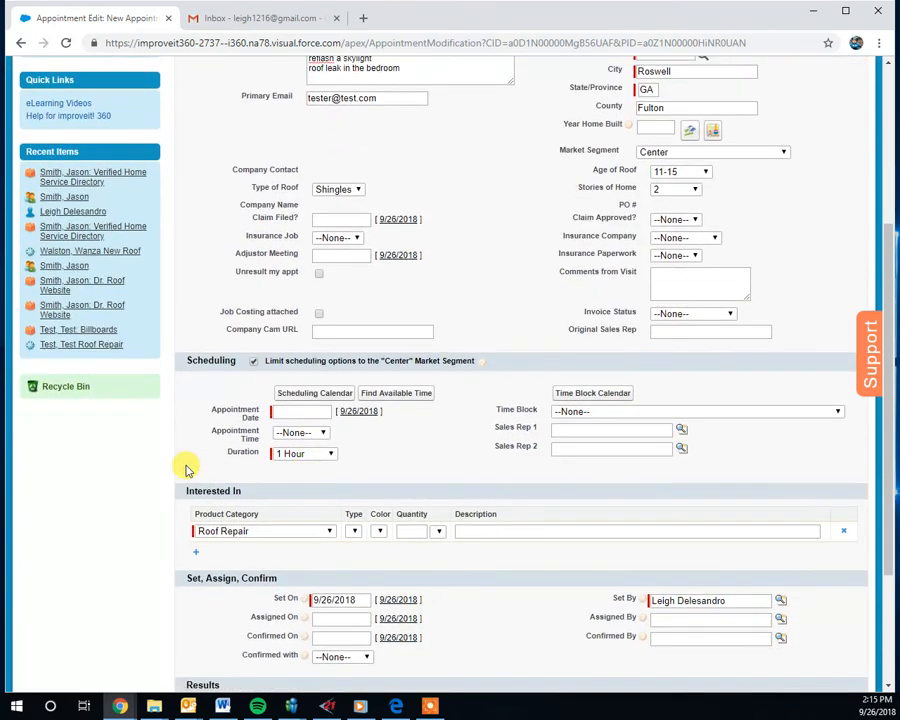
pyautogui.click(592, 397)
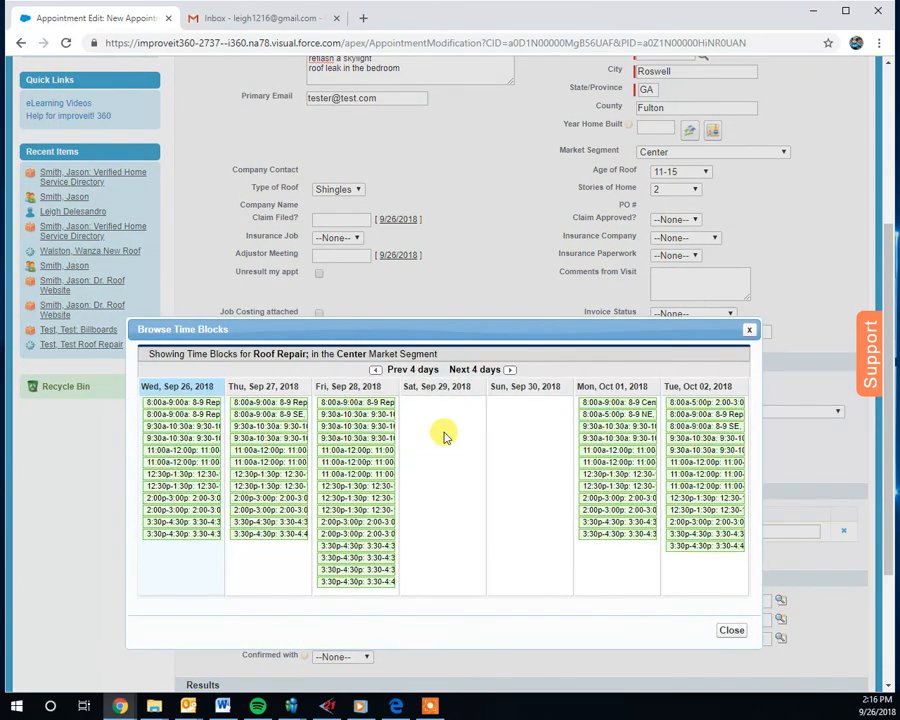
pyautogui.click(510, 371)
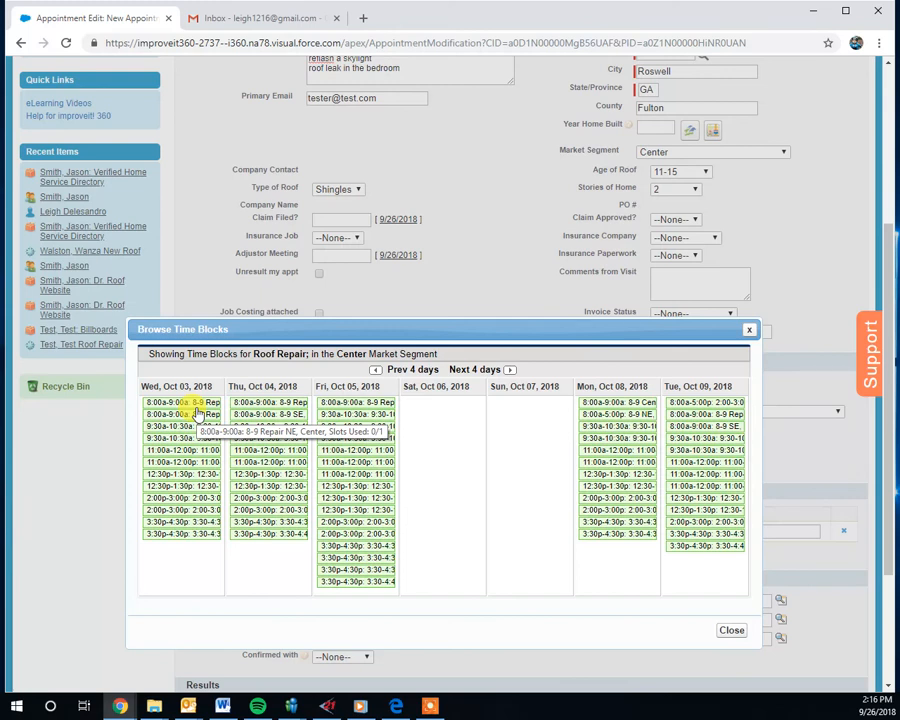
pyautogui.moveTo(141, 386); pyautogui.dragTo(182, 398)
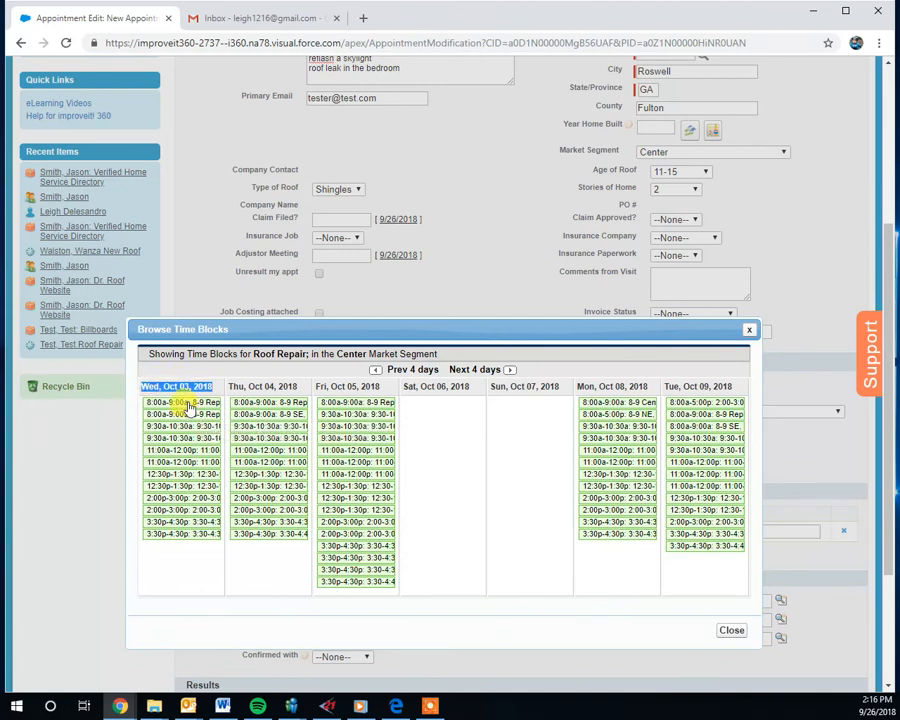
pyautogui.click(188, 405)
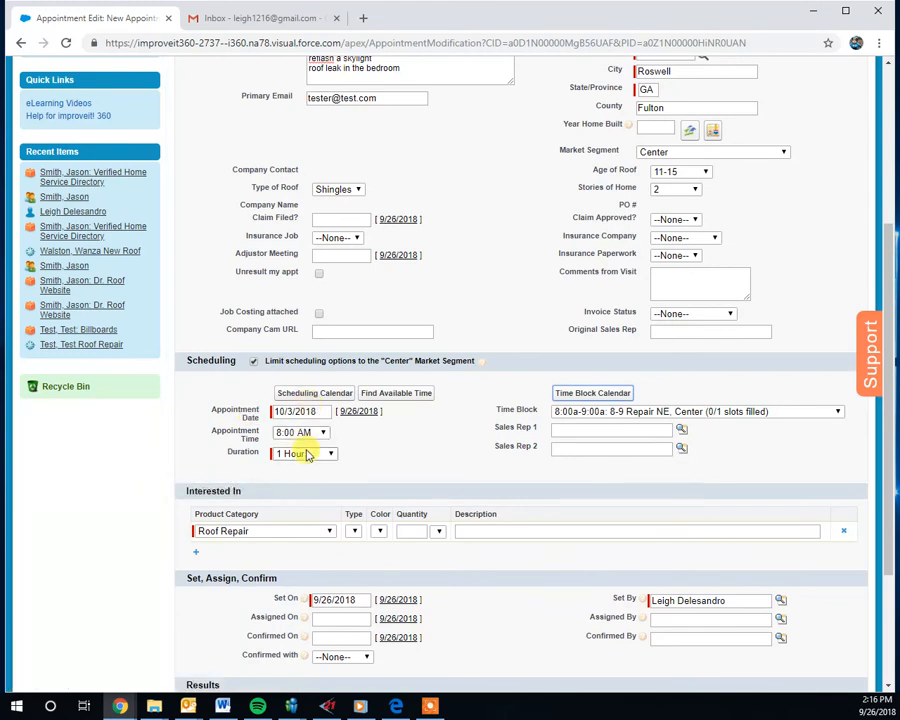
pyautogui.scroll(-2, 582, 414)
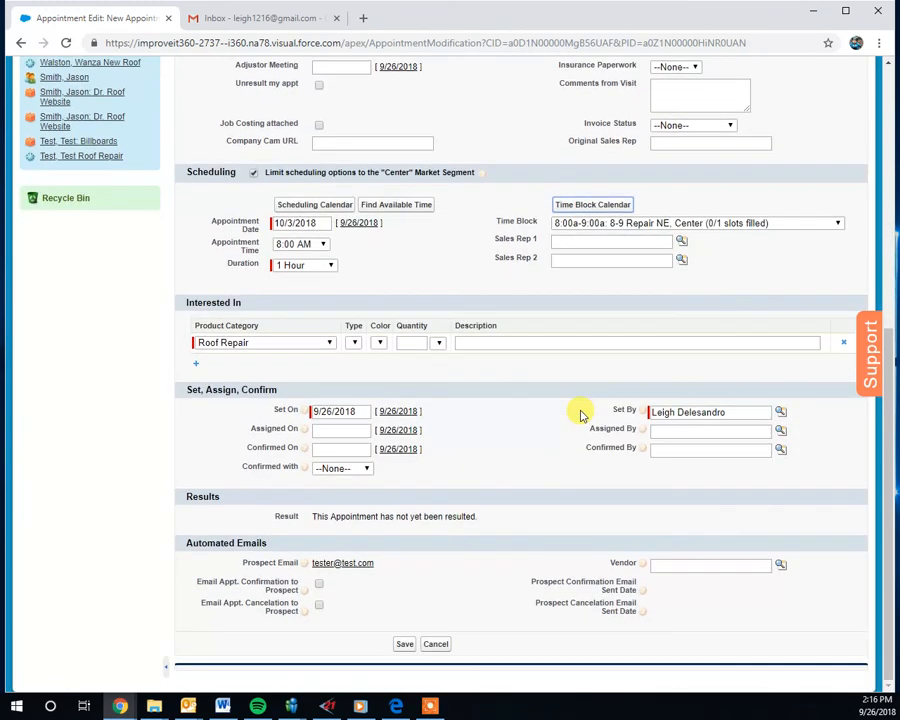